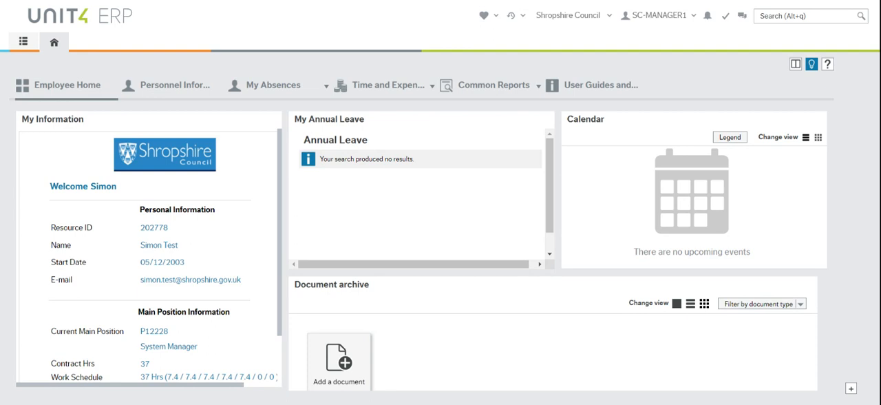
Find the New Starter forms and open a new Induction Form.
text(induct)
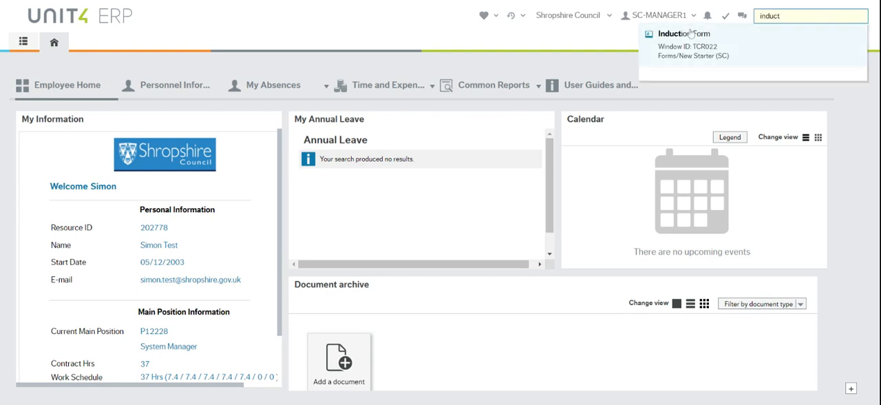
click(23, 42)
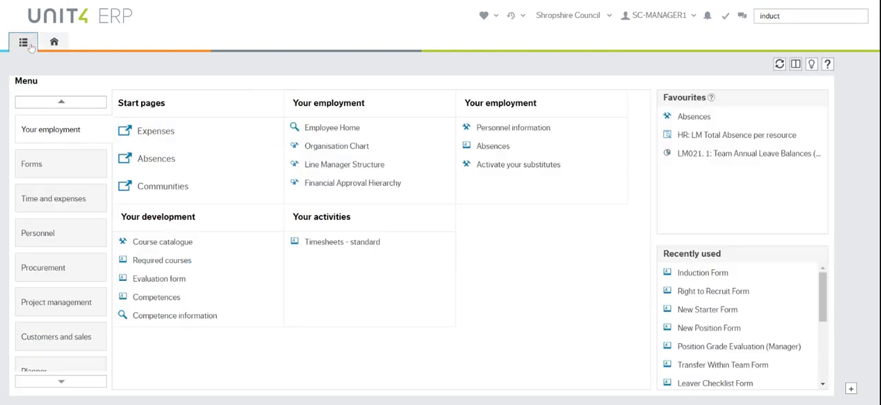
click(50, 163)
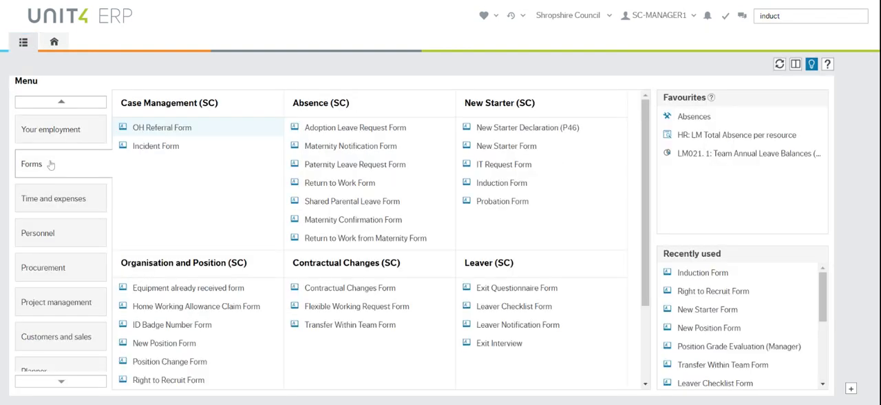
click(506, 186)
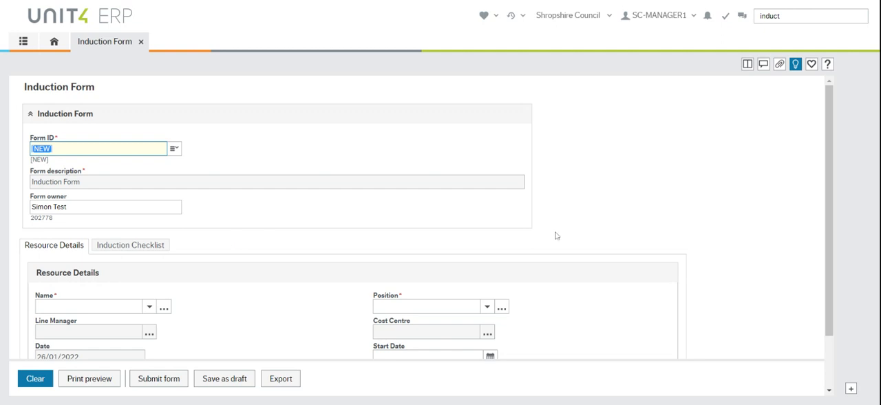
Fill in the resource details by selecting the first listed employee's name and the Systems Admin position P23227.
drag(830, 103, 840, 161)
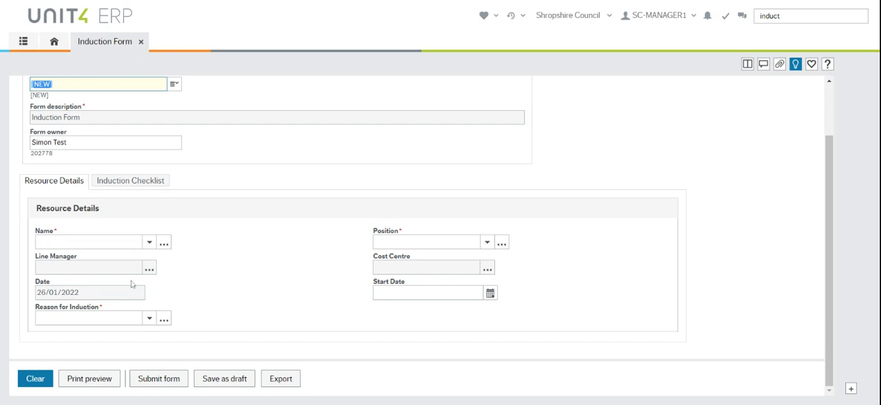
click(149, 241)
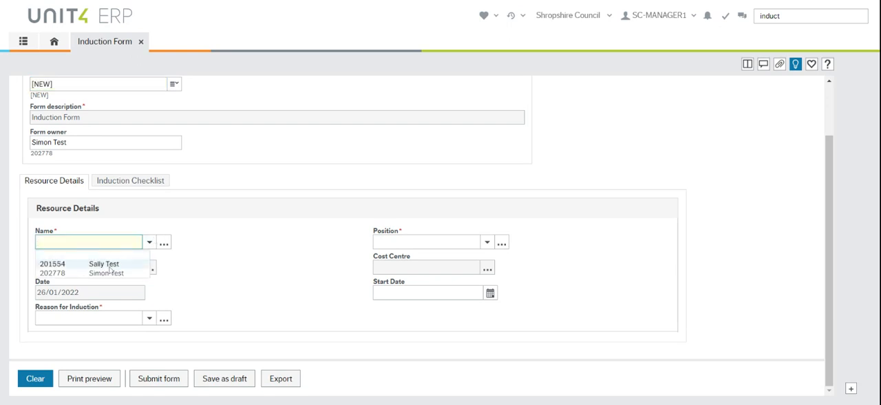
click(109, 265)
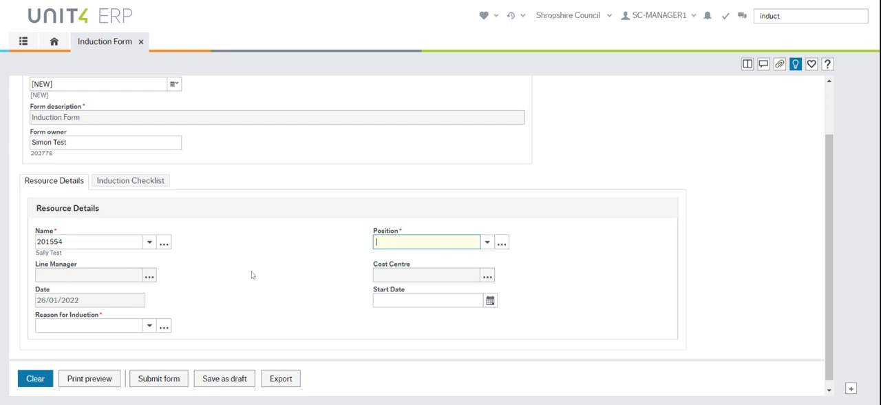
click(421, 274)
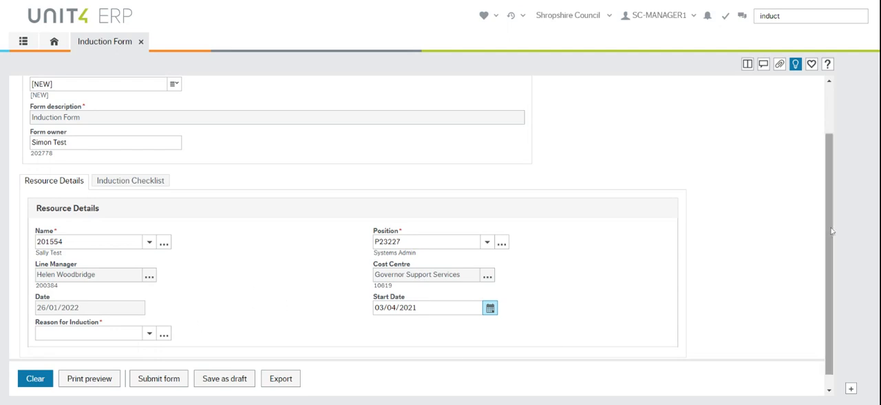
Set the reason for induction to Transfer and save the form as a draft.
scroll(836, 275, down, 1)
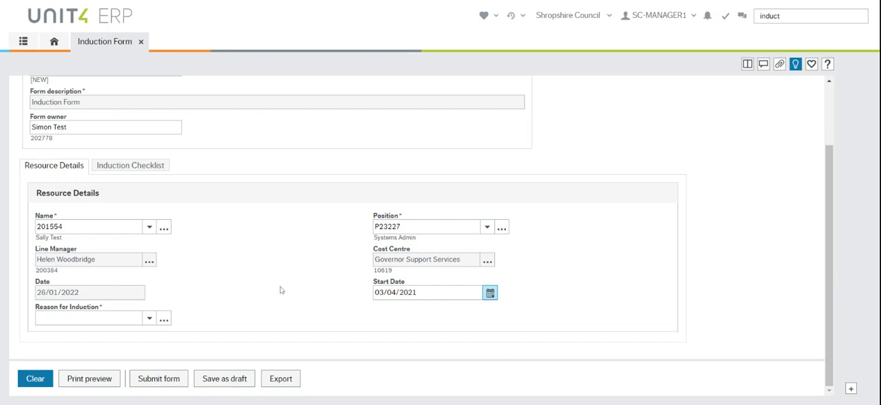
click(148, 320)
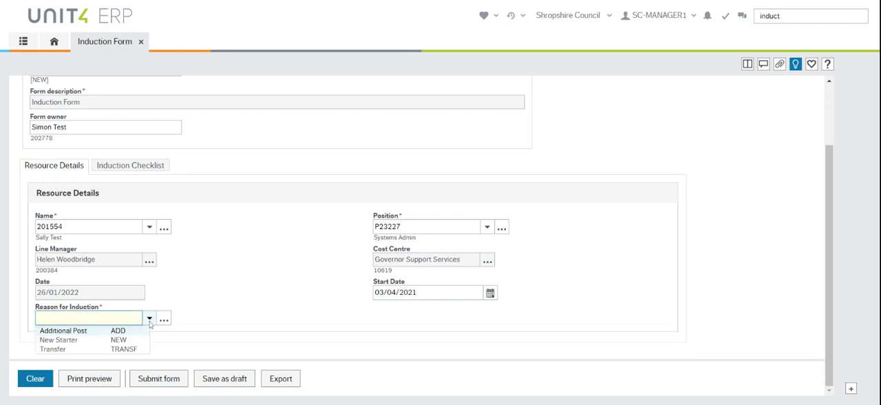
click(115, 349)
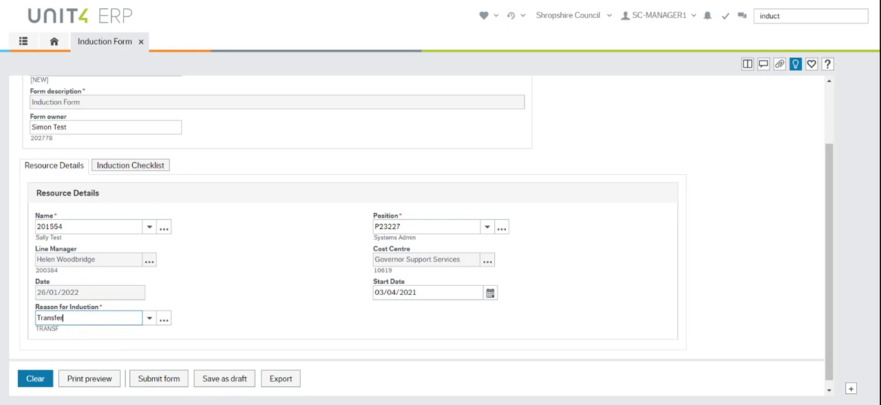
click(235, 384)
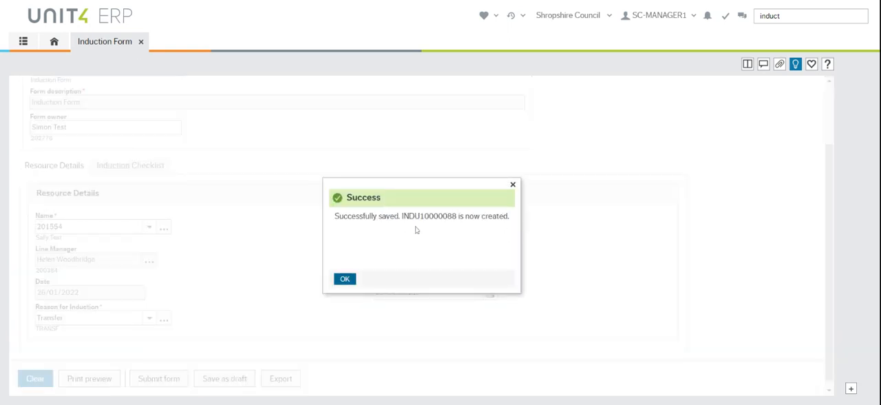
click(344, 280)
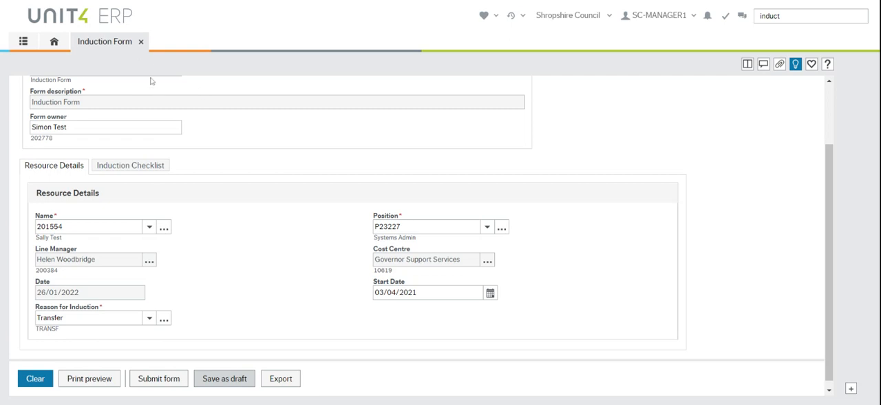
Close the saved form, return to the home page and reopen the Induction Form by searching for "induc".
click(141, 42)
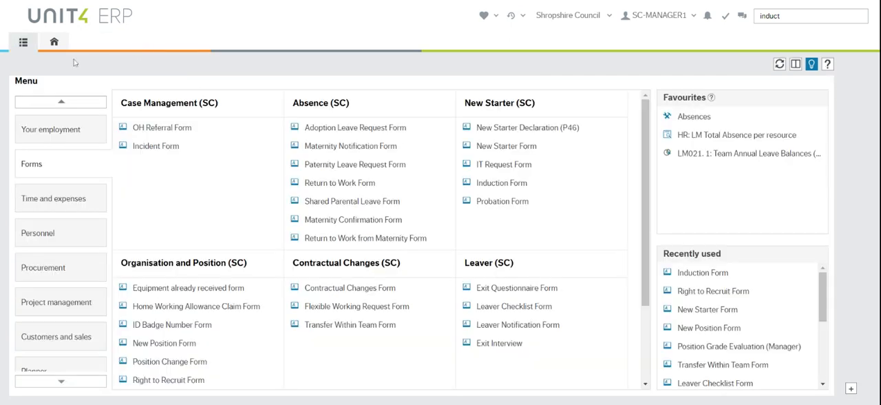
click(54, 42)
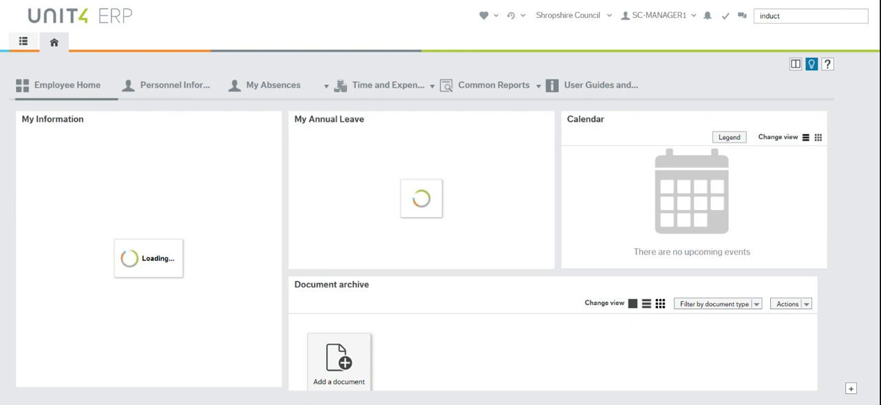
click(826, 16)
text(induc)
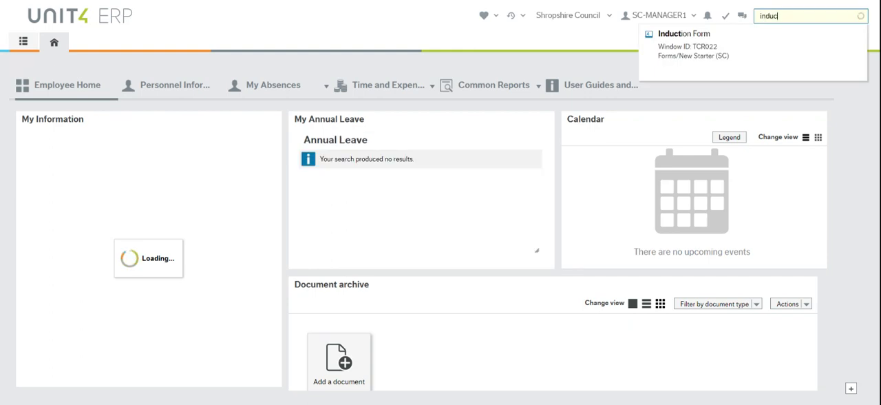
click(693, 48)
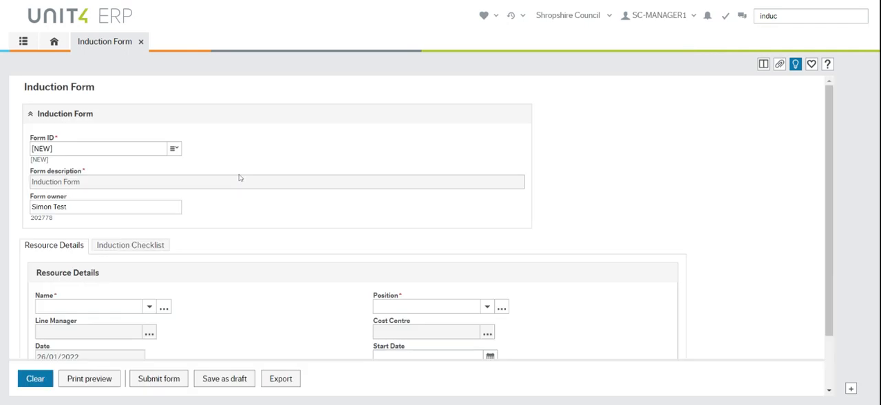
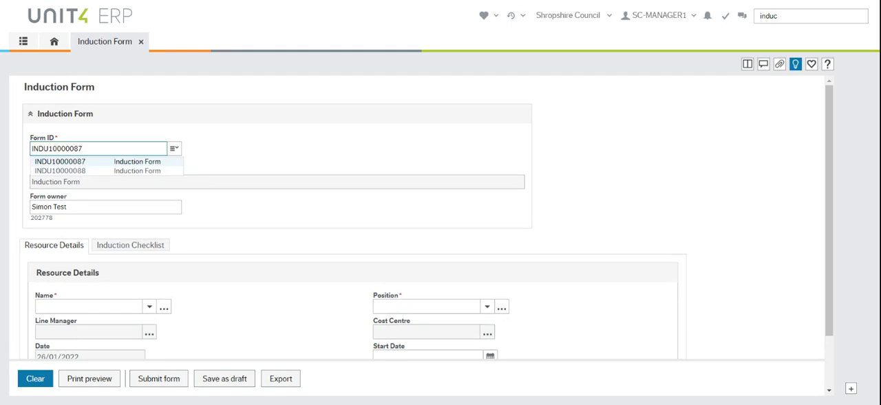
click(95, 177)
key(Tab)
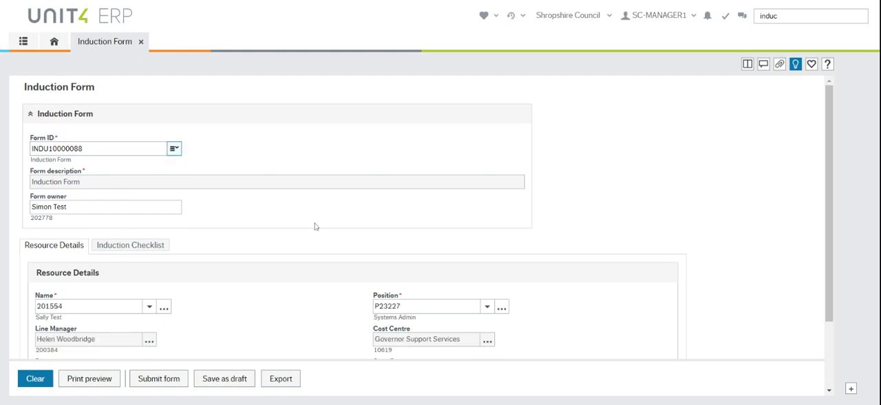
In the Induction Checklist, tick the first two rows of Getting Started items, from Checked Personal Details through Safety & Accident Report.
click(152, 248)
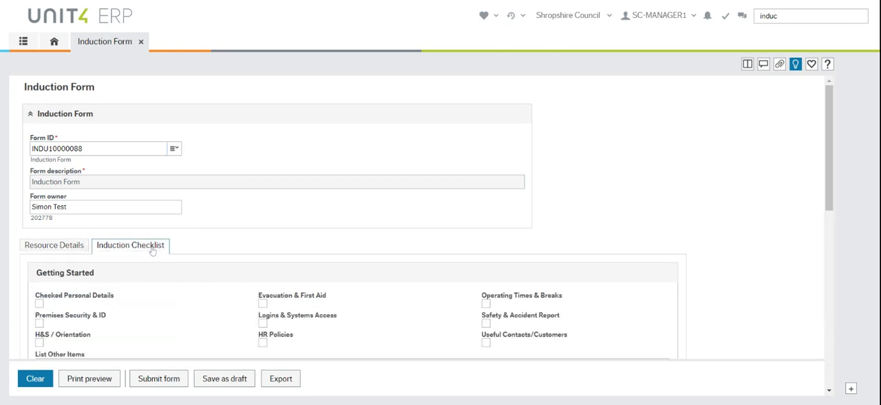
drag(828, 110, 780, 161)
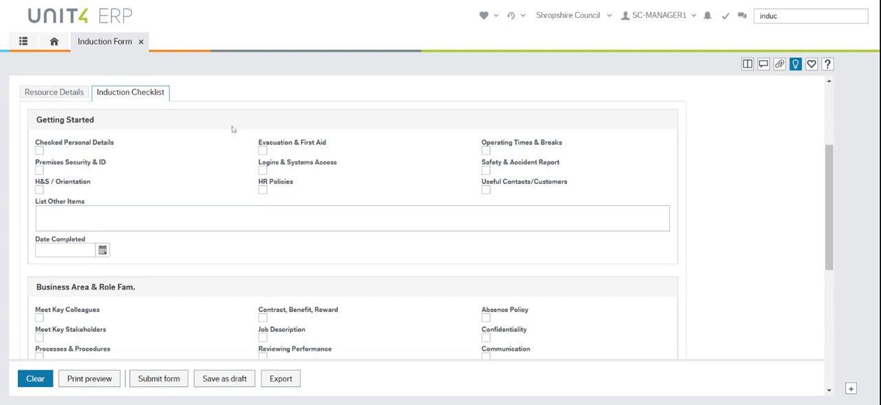
click(39, 151)
click(262, 151)
click(486, 151)
click(39, 170)
click(263, 170)
click(486, 170)
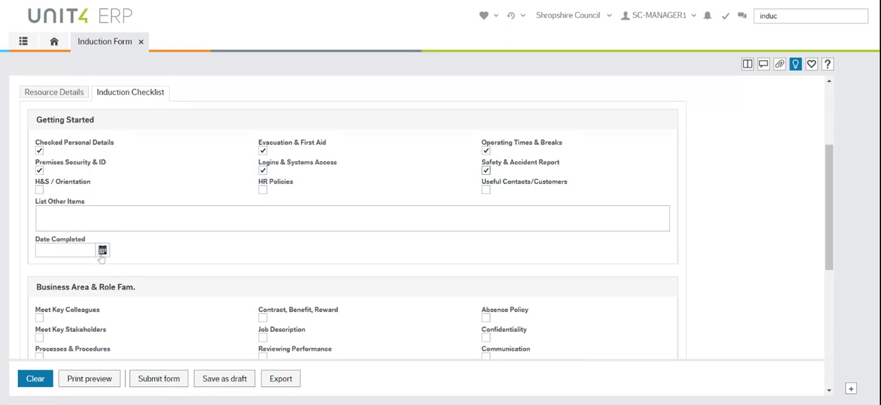
Set the Getting Started completion date to 26/01/2022 and save the form as a draft.
click(102, 250)
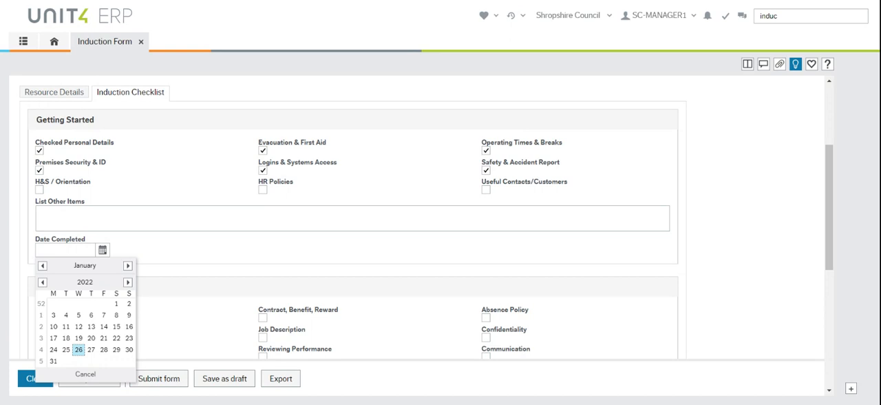
click(79, 350)
click(227, 378)
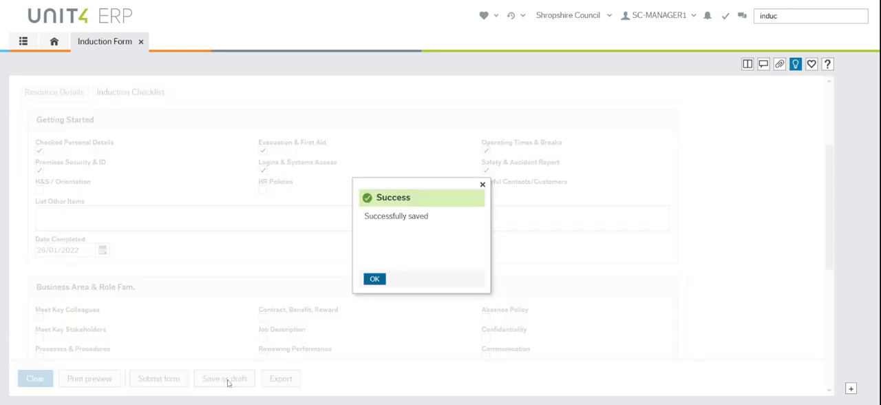
click(374, 279)
Review the Business Area & Role Fam. and Technical Training Reqs sections of the induction checklist.
drag(828, 160, 836, 203)
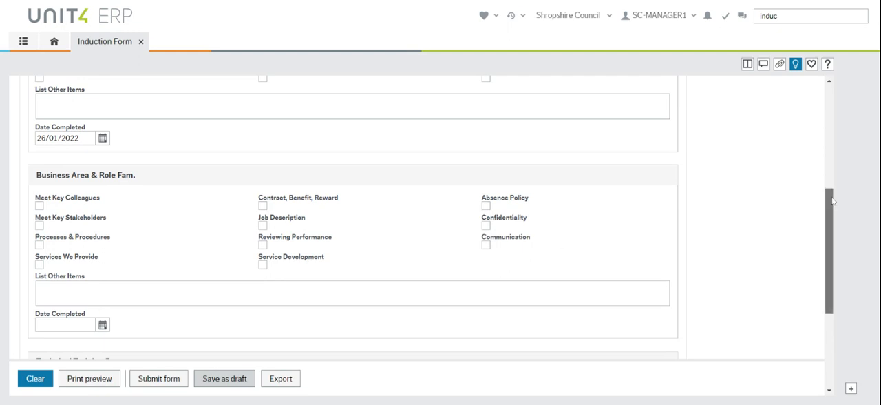
drag(834, 201, 836, 208)
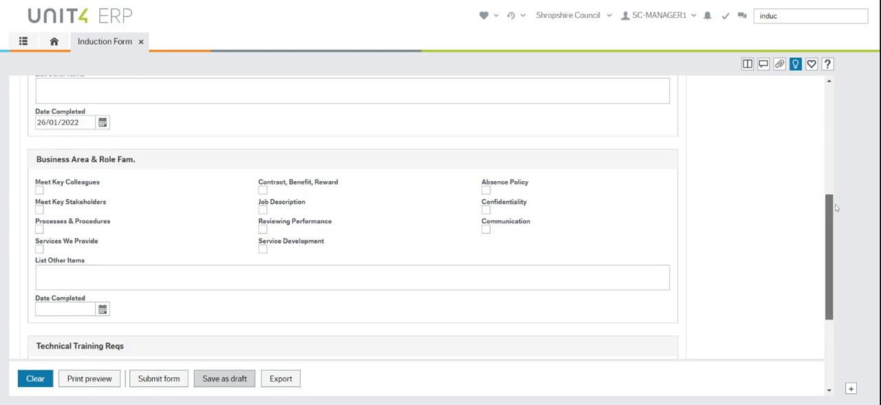
drag(836, 208, 832, 278)
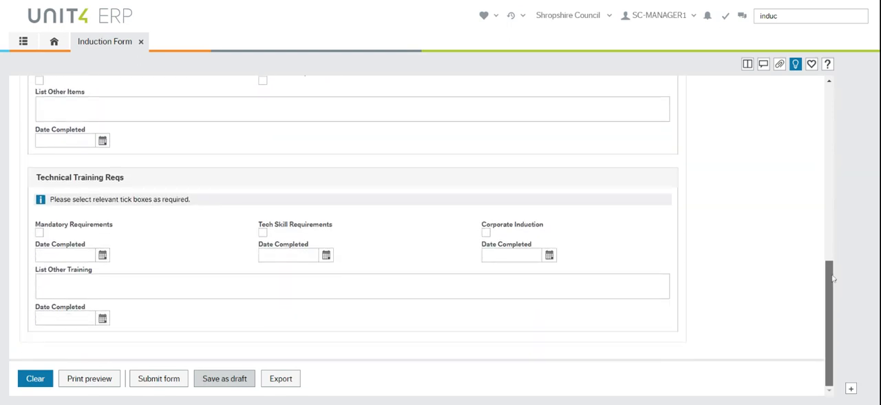